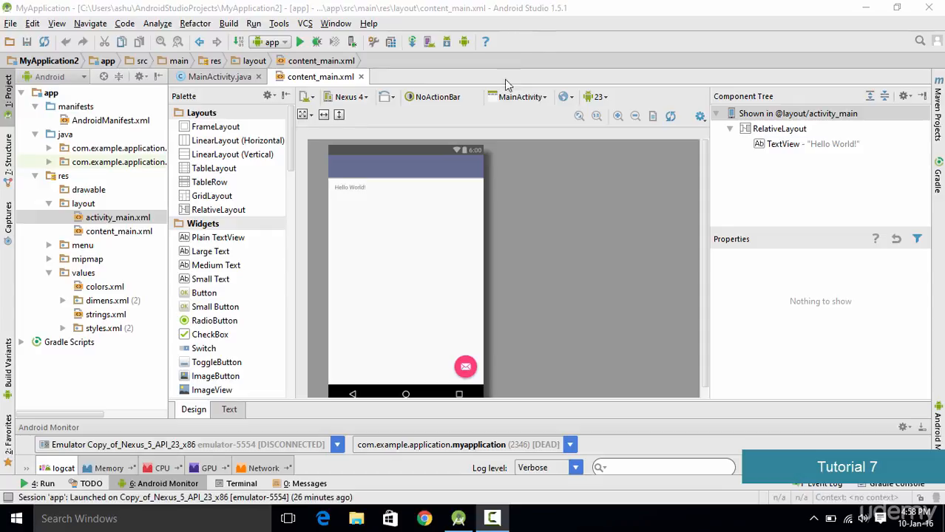
# Step: Start creating a new virtual device in the AVD Manager and look through the available phone hardware definitions
pyautogui.click(427, 43)
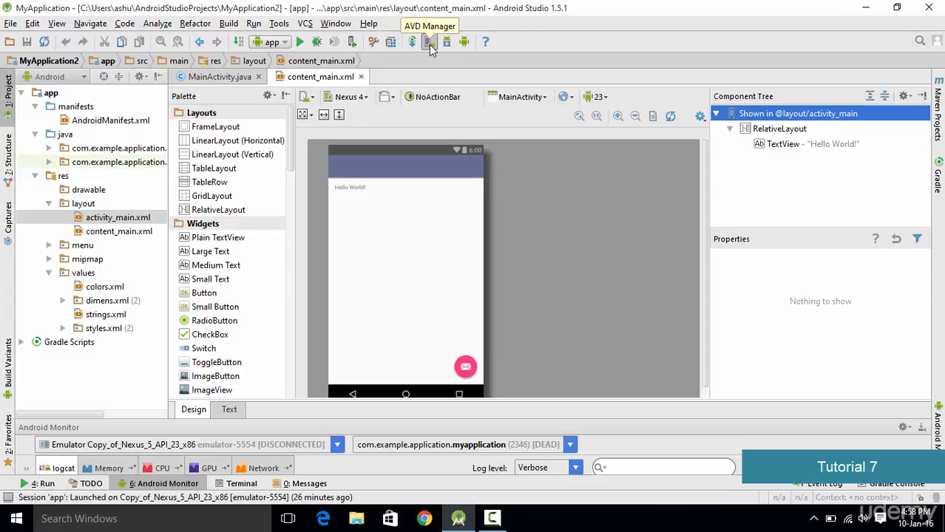
pyautogui.click(429, 43)
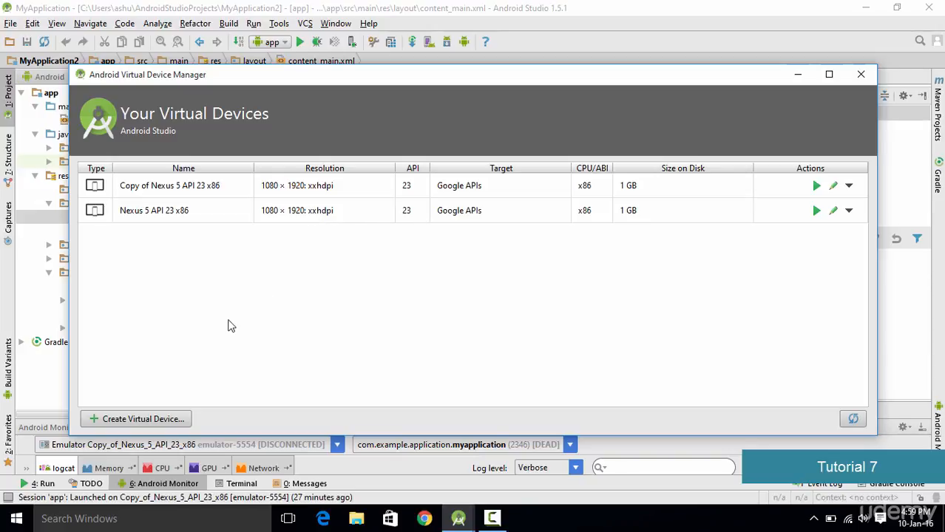
pyautogui.click(161, 423)
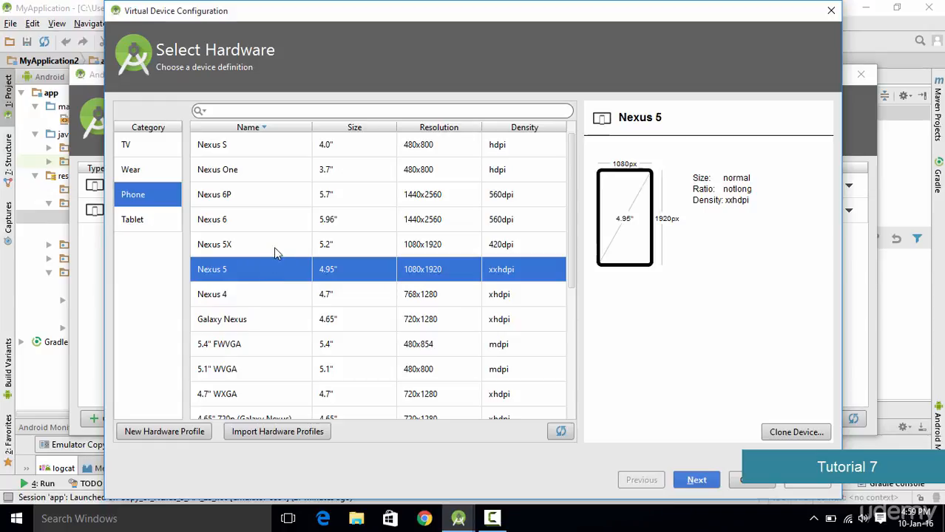
pyautogui.scroll(-2, 419, 278)
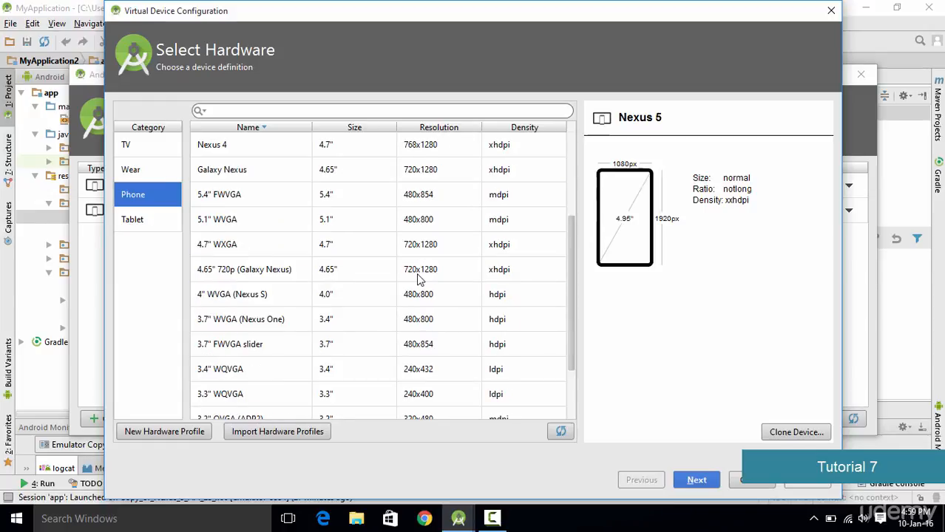
pyautogui.scroll(2, 418, 278)
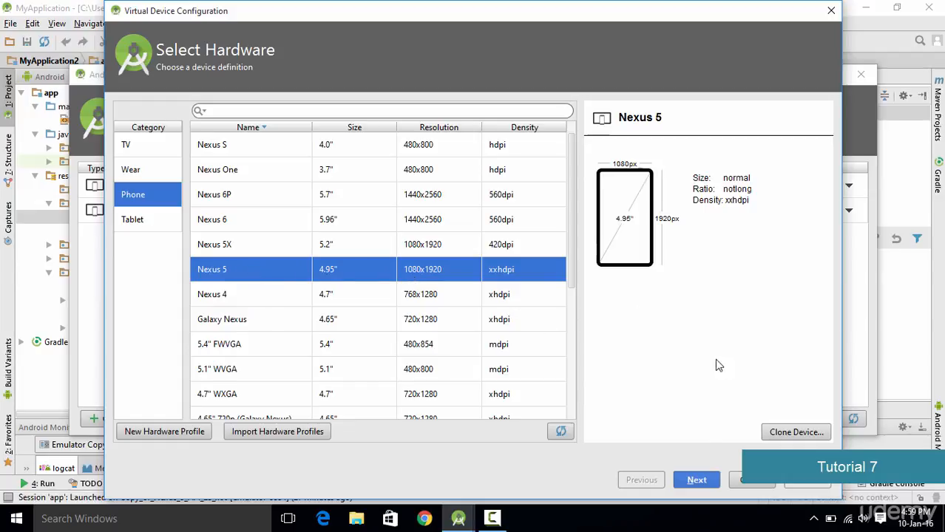
# Step: Clone the Nexus 5 hardware profile with its RAM set to 1000 MB
pyautogui.click(775, 436)
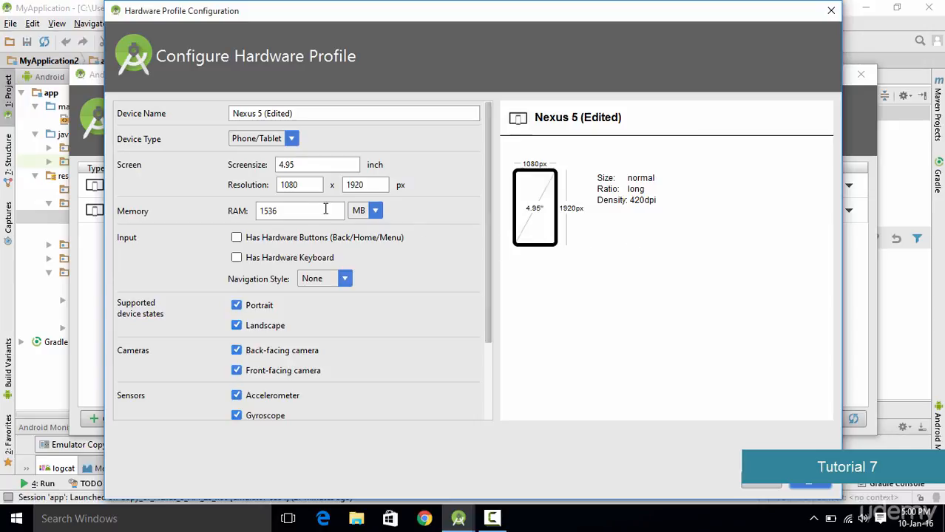
pyautogui.doubleClick(275, 211)
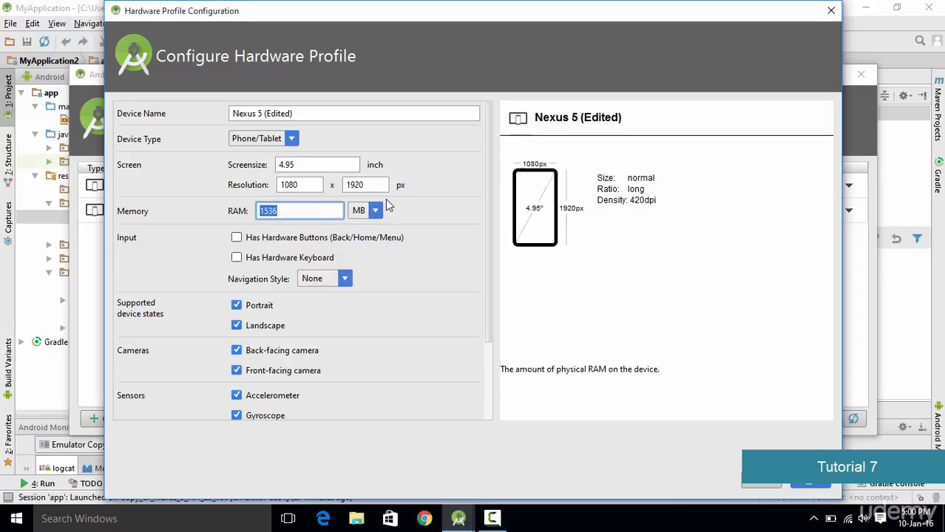
pyautogui.write('1000')
pyautogui.moveTo(429, 11); pyautogui.dragTo(330, 11)
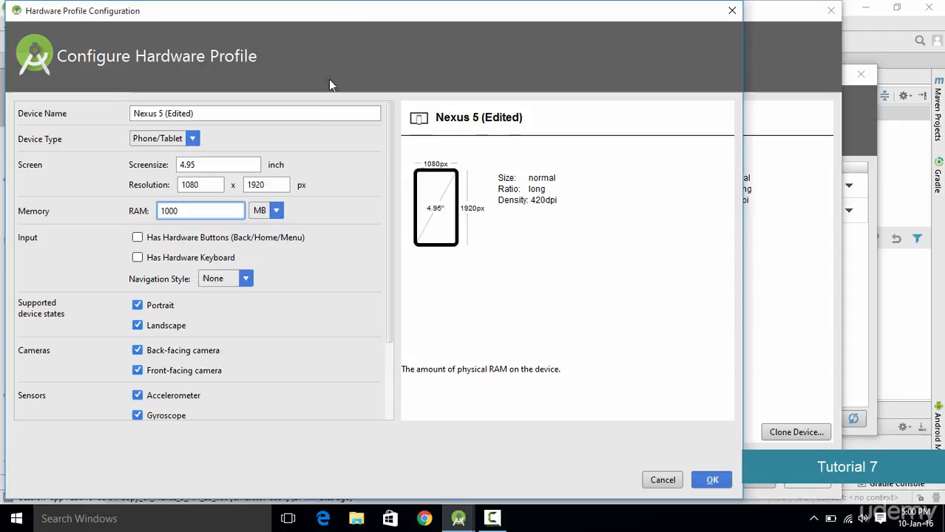
pyautogui.click(702, 482)
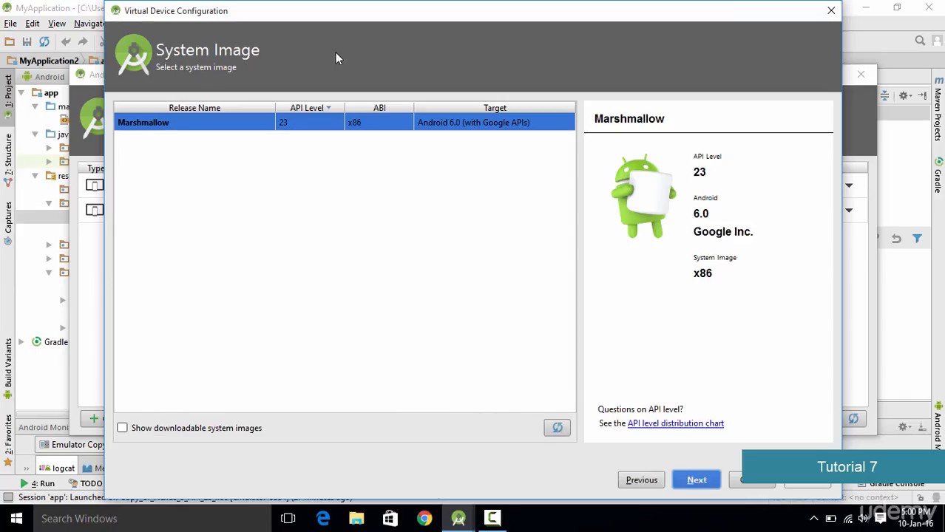
# Step: Accept the Marshmallow API 23 x86 system image and finish the virtual device with the AVD name myAndroid
pyautogui.moveTo(386, 16); pyautogui.dragTo(351, 17)
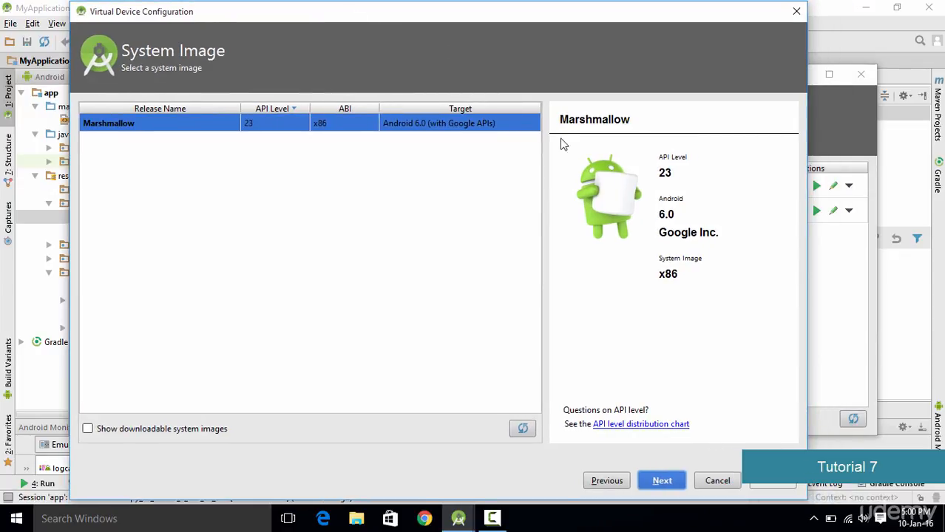
pyautogui.click(660, 480)
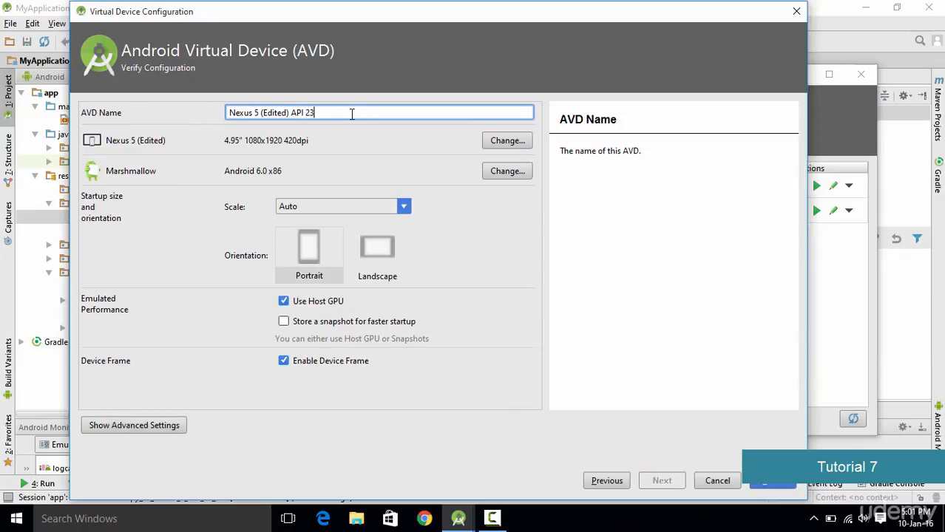
pyautogui.moveTo(350, 114); pyautogui.dragTo(137, 115)
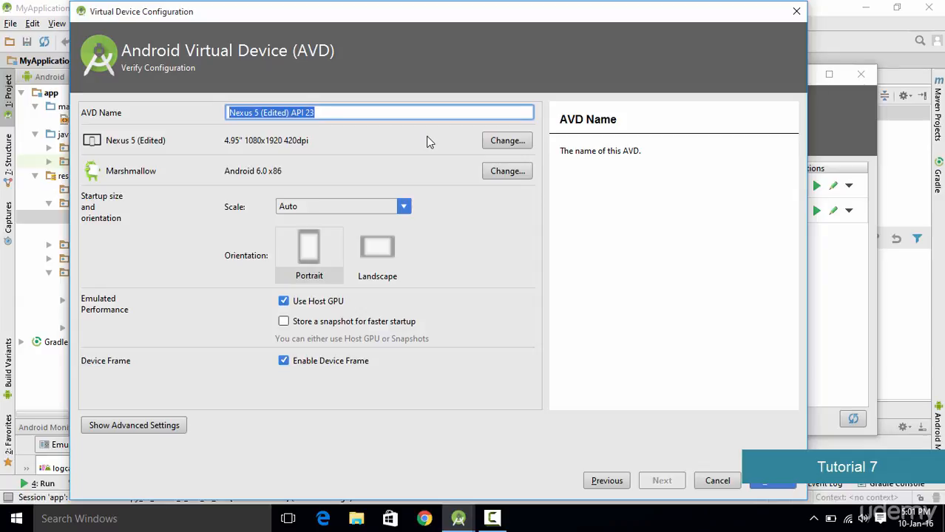
pyautogui.write('my')
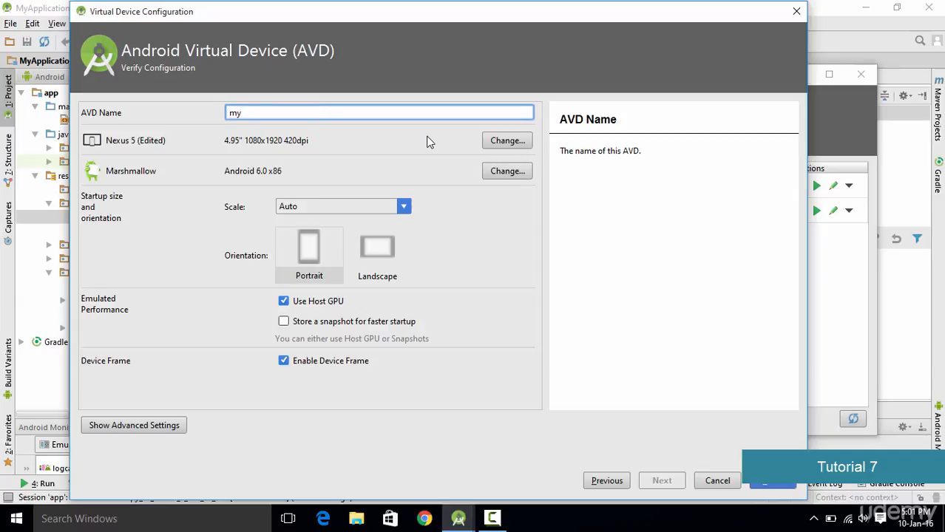
pyautogui.write('Android')
pyautogui.click(767, 482)
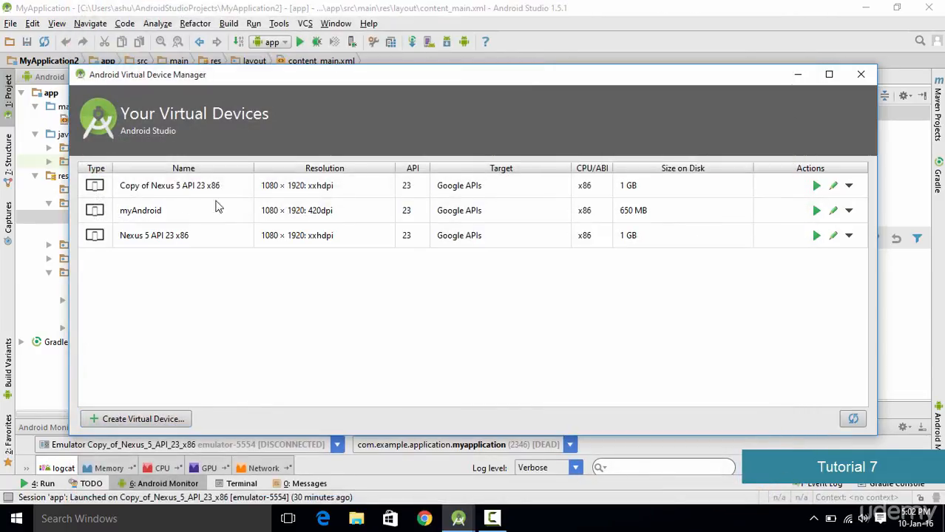
# Step: Launch the myAndroid virtual device in the emulator and unlock it to a clear home screen, dismissing the welcome message
pyautogui.click(816, 213)
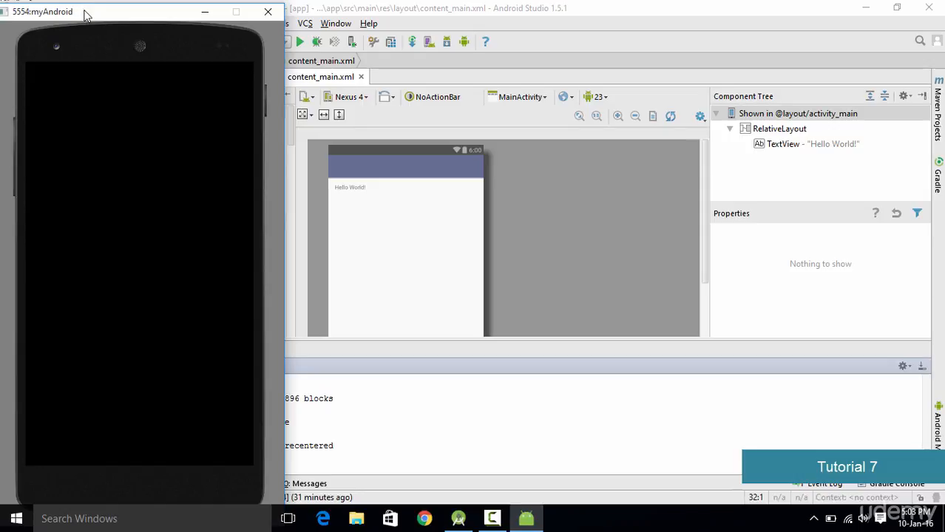
pyautogui.moveTo(87, 16); pyautogui.dragTo(377, 13)
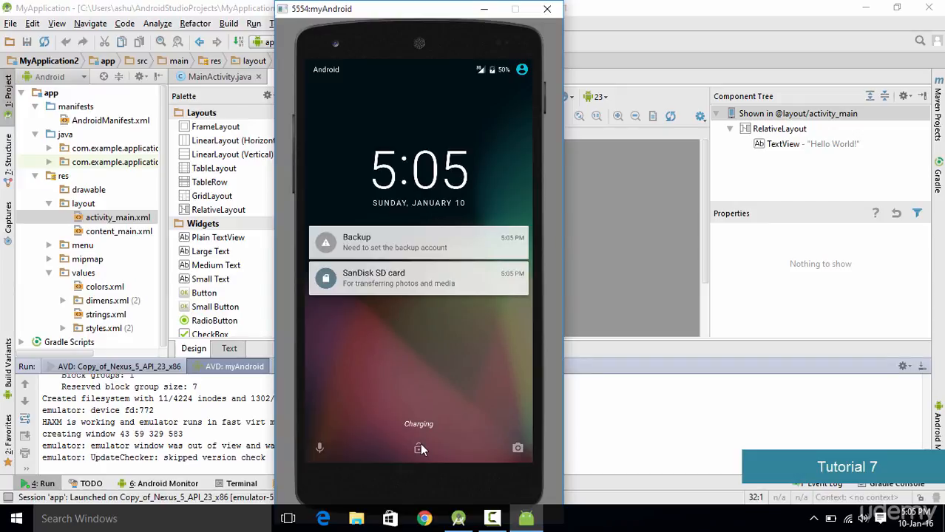
pyautogui.moveTo(420, 447); pyautogui.dragTo(497, 65)
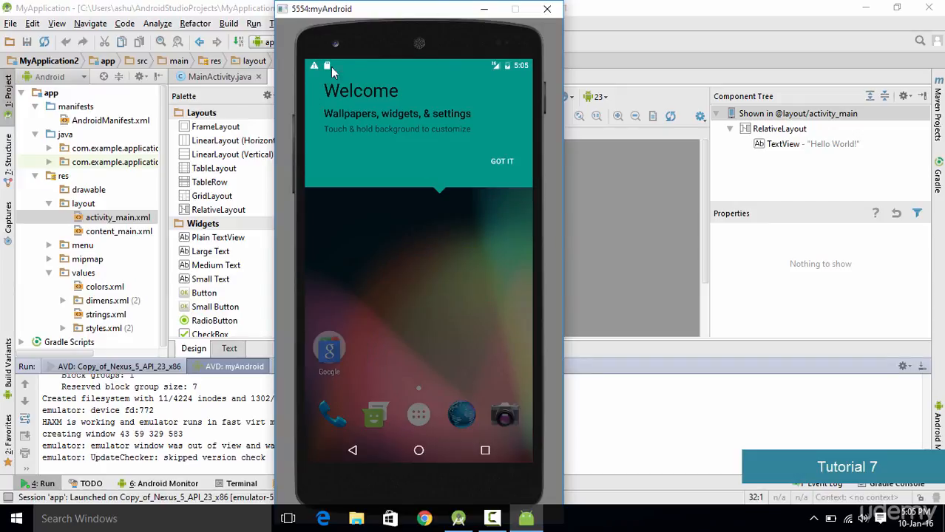
pyautogui.click(502, 162)
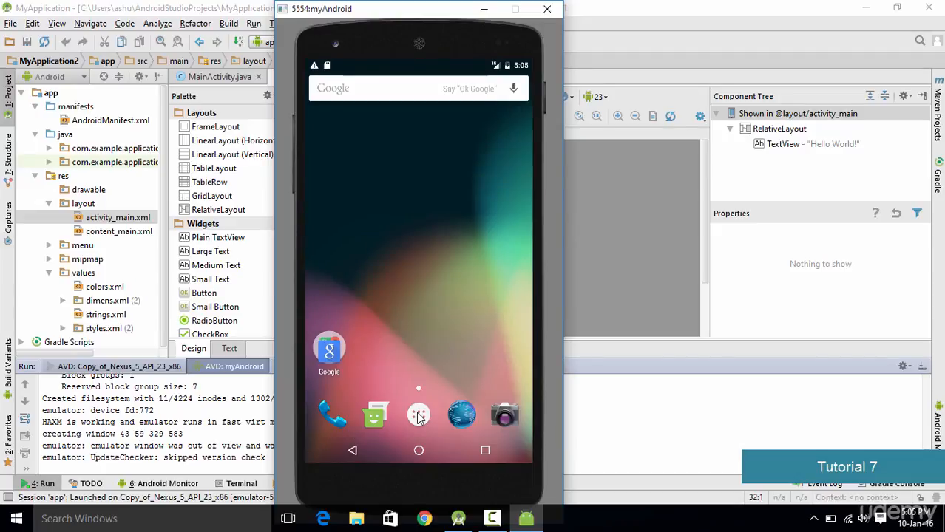
# Step: Look through the emulated phone's app list and open the Browser app
pyautogui.click(419, 418)
pyautogui.moveTo(438, 189); pyautogui.dragTo(427, 99)
pyautogui.moveTo(427, 102); pyautogui.dragTo(416, 404)
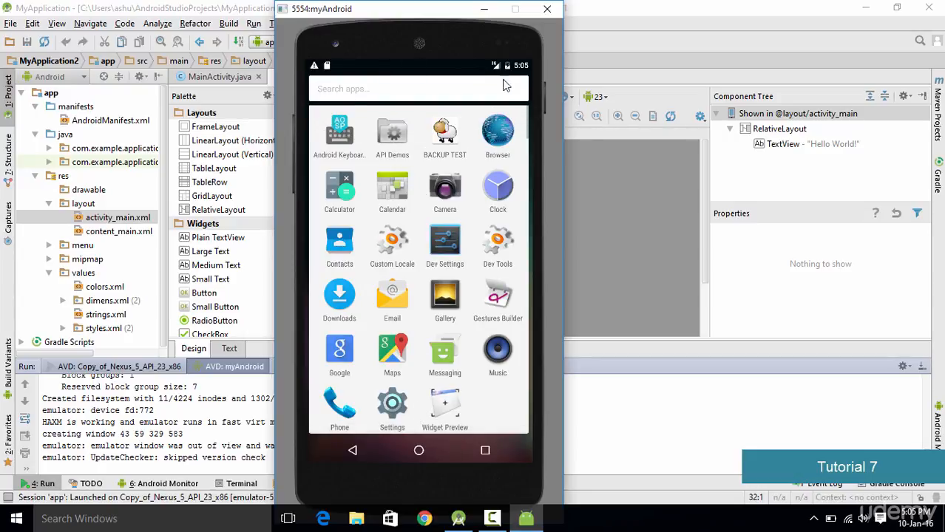
pyautogui.click(498, 135)
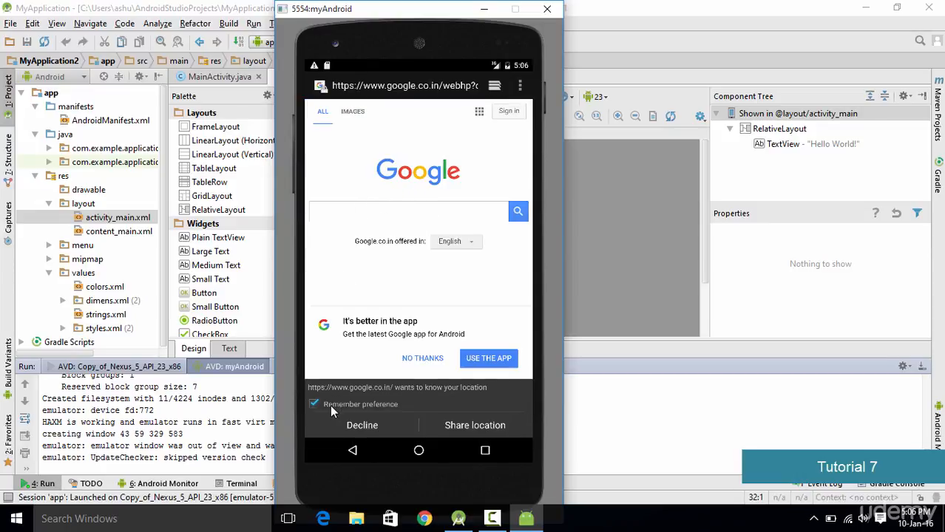
# Step: Search Google for "android studio" in the emulated phone's browser and skim the results
pyautogui.click(379, 216)
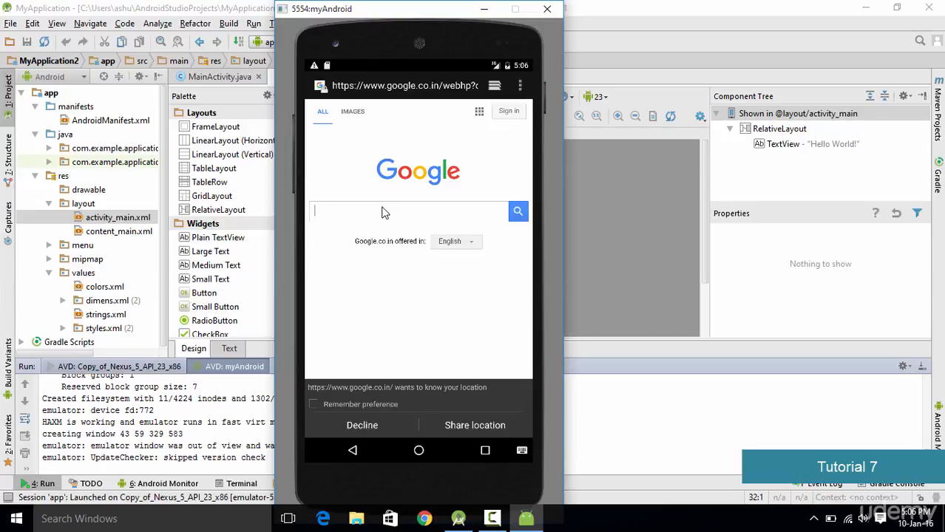
pyautogui.write('android studio')
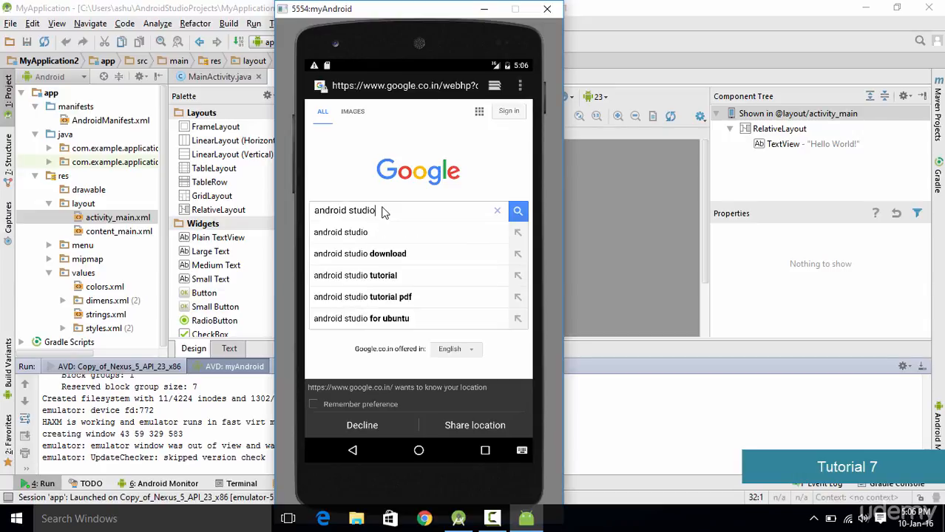
pyautogui.press('Return')
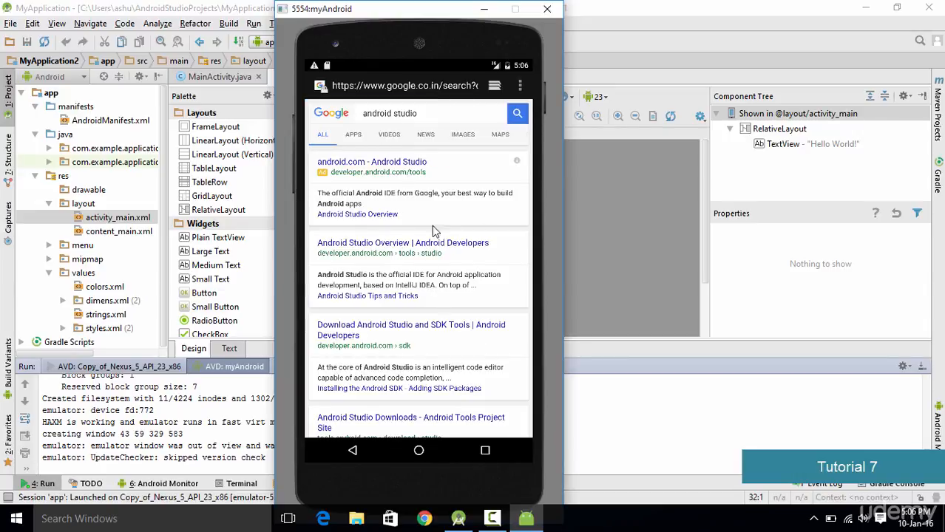
pyautogui.scroll(-5, 428, 162)
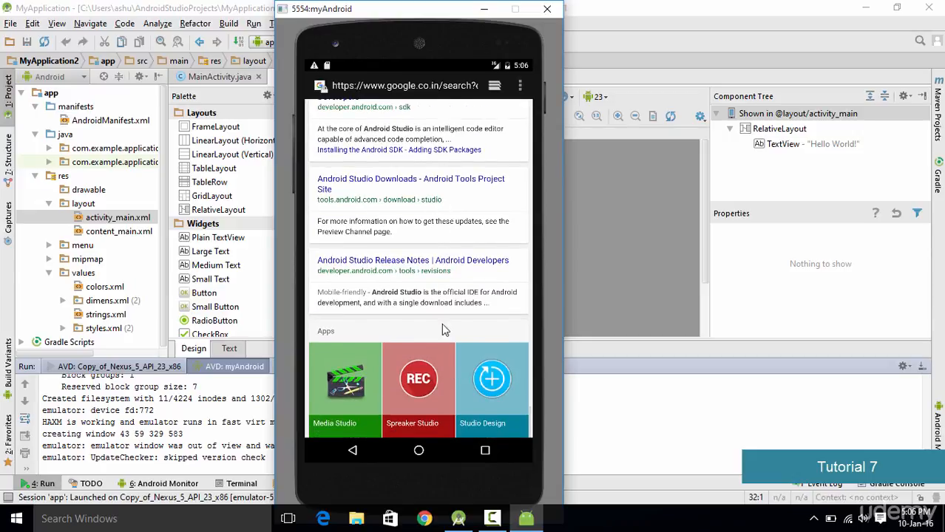
pyautogui.scroll(5, 441, 323)
# Step: Leave the browser and go back through the app list to the emulated phone's home screen
pyautogui.click(352, 451)
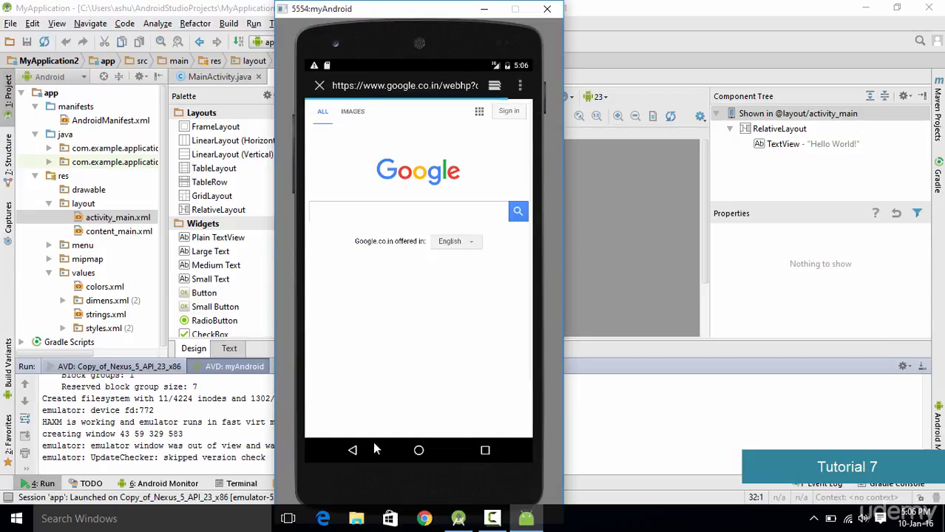
pyautogui.click(353, 454)
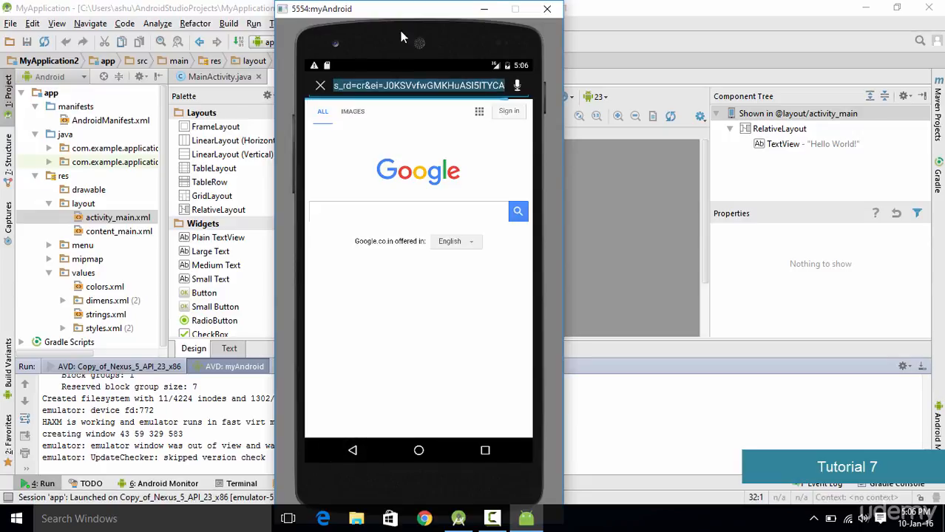
pyautogui.click(354, 451)
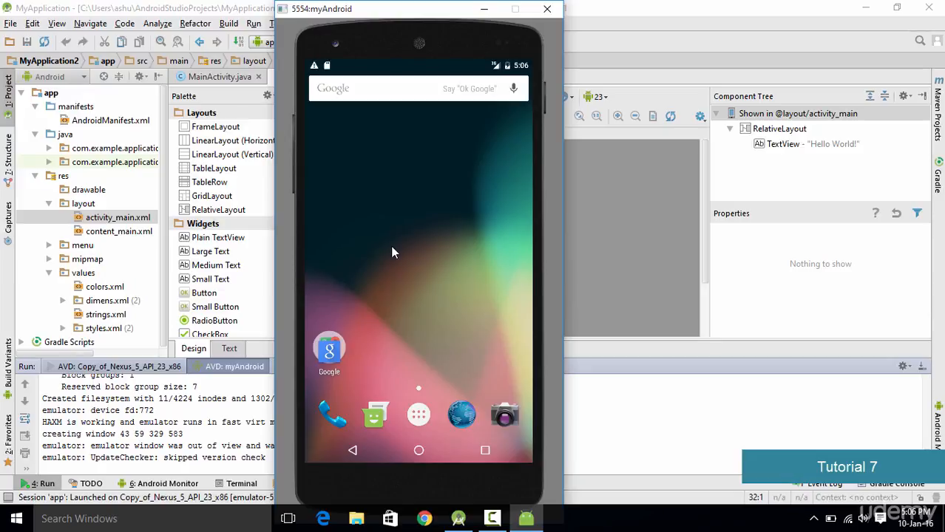